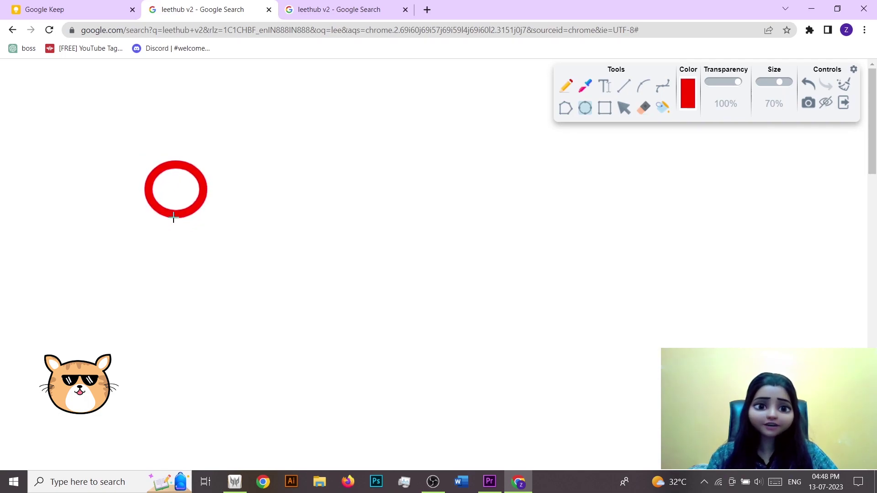
Draw a second red circle for a head, and pencil a stick body with arms and legs under both circles.
{"action": "left_click_drag", "start_coordinate": [437, 133], "coordinate": [493, 186]}
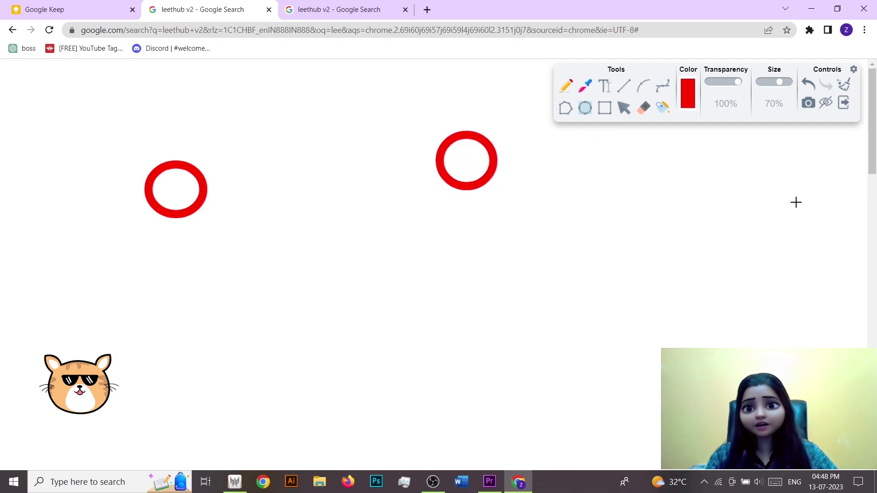
{"action": "left_click", "coordinate": [566, 86]}
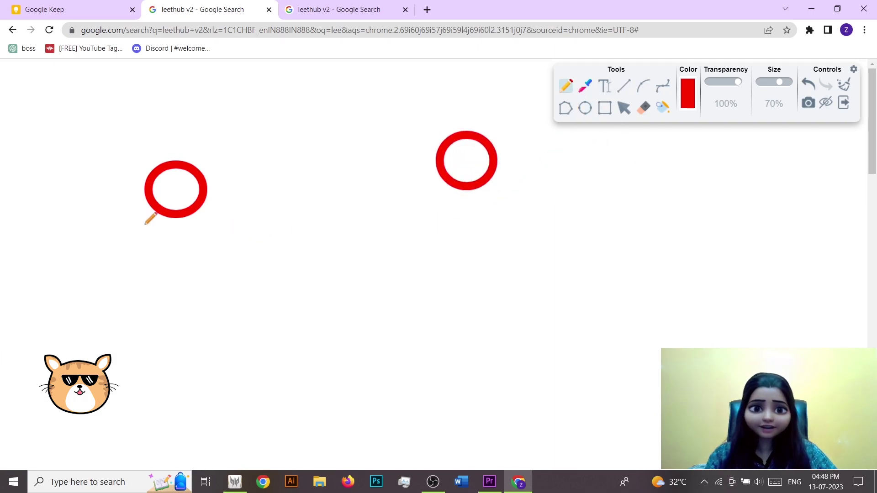
{"action": "mouse_move", "coordinate": [170, 218]}
{"action": "left_mouse_down"}
{"action": "mouse_move", "coordinate": [147, 233]}
{"action": "mouse_move", "coordinate": [205, 236]}
{"action": "mouse_move", "coordinate": [148, 300]}
{"action": "left_mouse_up"}
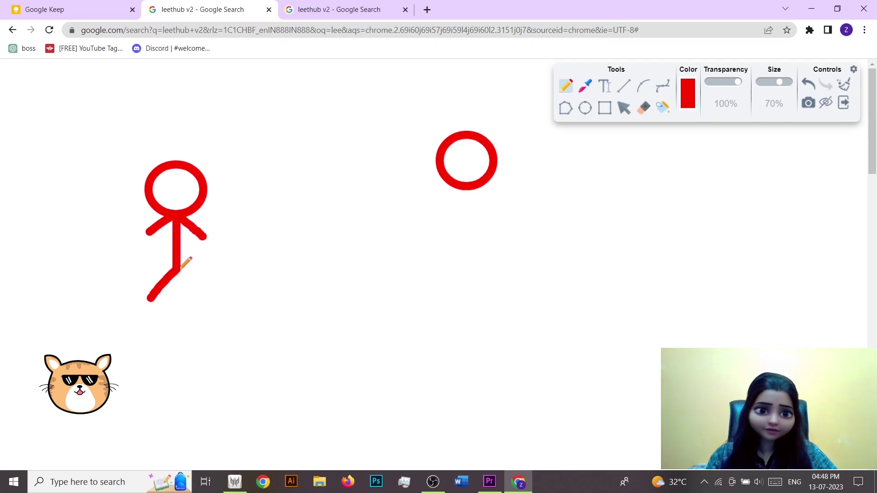
{"action": "left_click_drag", "start_coordinate": [181, 268], "coordinate": [197, 296]}
{"action": "mouse_move", "coordinate": [473, 187]}
{"action": "left_mouse_down"}
{"action": "mouse_move", "coordinate": [472, 260]}
{"action": "mouse_move", "coordinate": [418, 294]}
{"action": "left_mouse_up"}
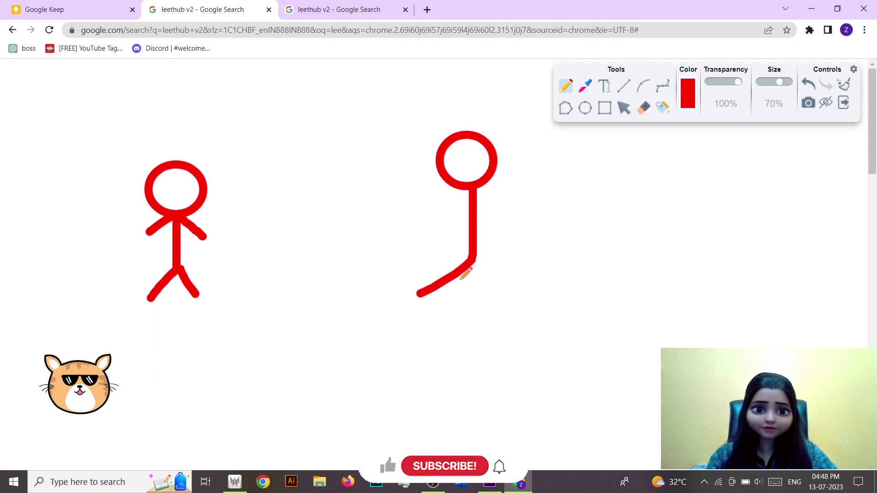
{"action": "left_click_drag", "start_coordinate": [472, 259], "coordinate": [491, 294]}
{"action": "mouse_move", "coordinate": [474, 191]}
{"action": "left_mouse_down"}
{"action": "mouse_move", "coordinate": [427, 221]}
{"action": "mouse_move", "coordinate": [506, 221]}
{"action": "left_mouse_up"}
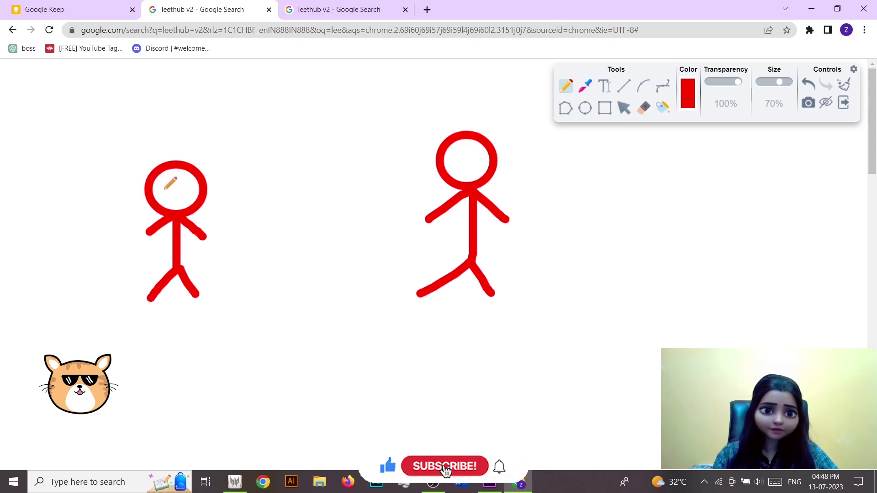
Draw a smiling face on the smaller stick figure and a sad face on the taller one.
{"action": "mouse_move", "coordinate": [160, 191]}
{"action": "left_mouse_down"}
{"action": "mouse_move", "coordinate": [190, 189]}
{"action": "mouse_move", "coordinate": [174, 180]}
{"action": "mouse_move", "coordinate": [185, 180]}
{"action": "left_mouse_up"}
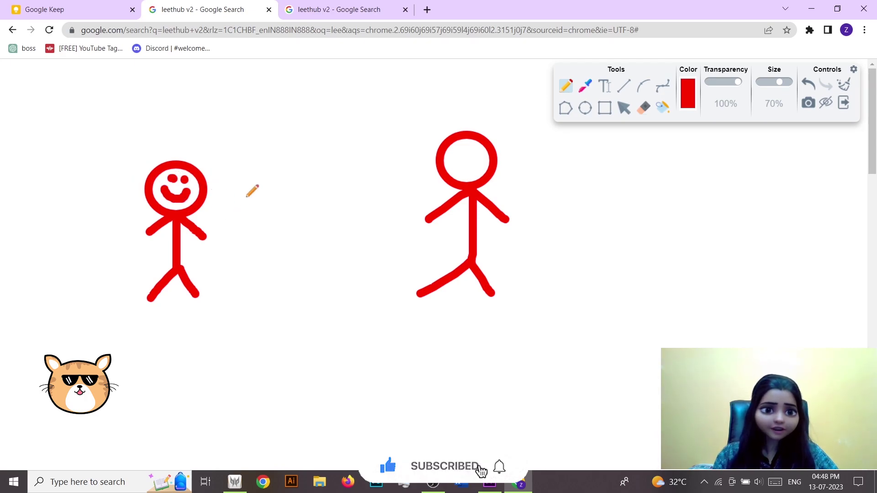
{"action": "left_click", "coordinate": [456, 154]}
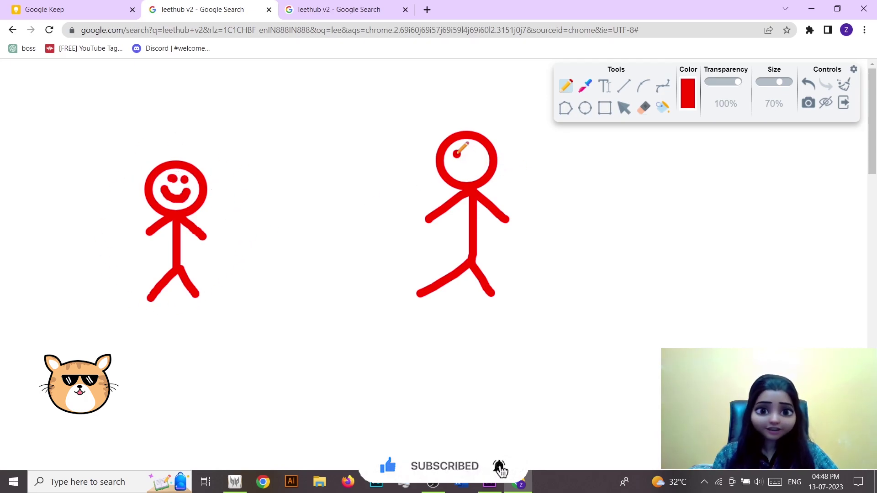
{"action": "left_click_drag", "start_coordinate": [471, 151], "coordinate": [473, 156]}
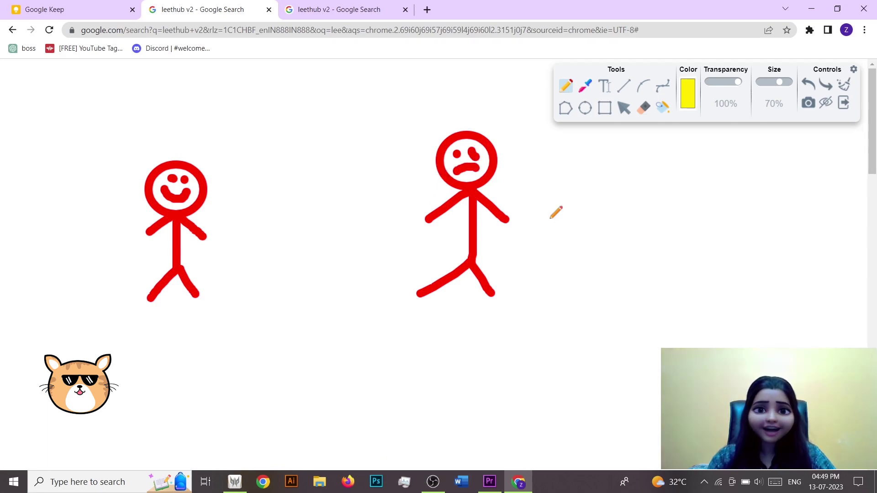
Draw a yellow arrow toward the sad figure and another leading away from the smiling figure, and close the drawing overlay.
{"action": "mouse_move", "coordinate": [594, 173]}
{"action": "left_mouse_down"}
{"action": "mouse_move", "coordinate": [505, 250]}
{"action": "mouse_move", "coordinate": [536, 263]}
{"action": "left_mouse_up"}
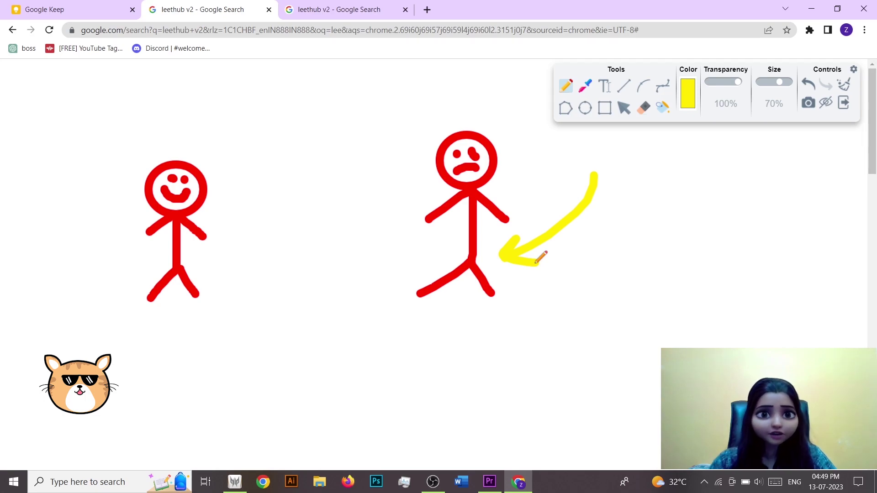
{"action": "mouse_move", "coordinate": [207, 263]}
{"action": "left_mouse_down"}
{"action": "mouse_move", "coordinate": [284, 239]}
{"action": "mouse_move", "coordinate": [273, 218]}
{"action": "mouse_move", "coordinate": [289, 245]}
{"action": "mouse_move", "coordinate": [249, 265]}
{"action": "left_mouse_up"}
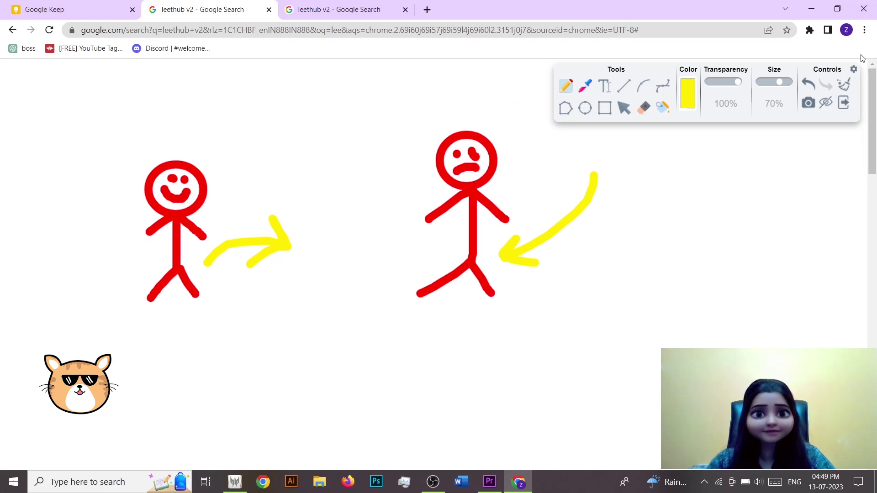
{"action": "left_click", "coordinate": [857, 76]}
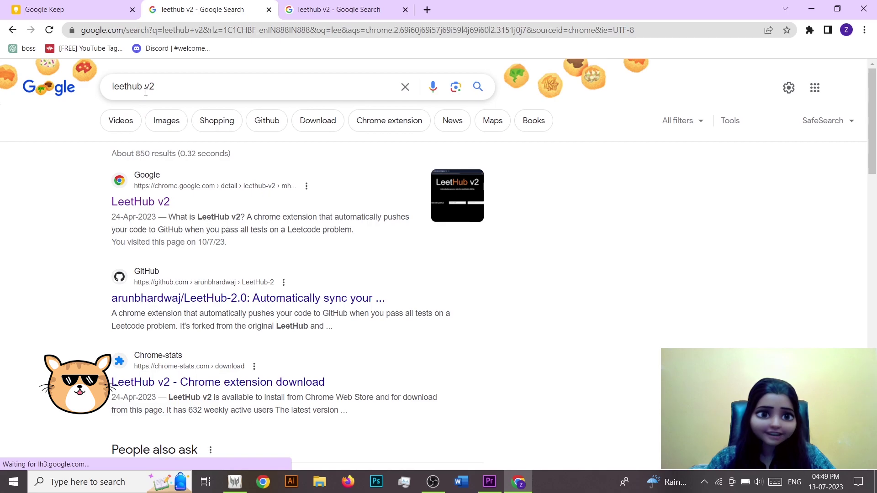
Search Google for "leethub v2", and add the LeetHub v2 extension to Chrome from its Chrome Web Store page.
{"action": "left_click", "coordinate": [164, 90]}
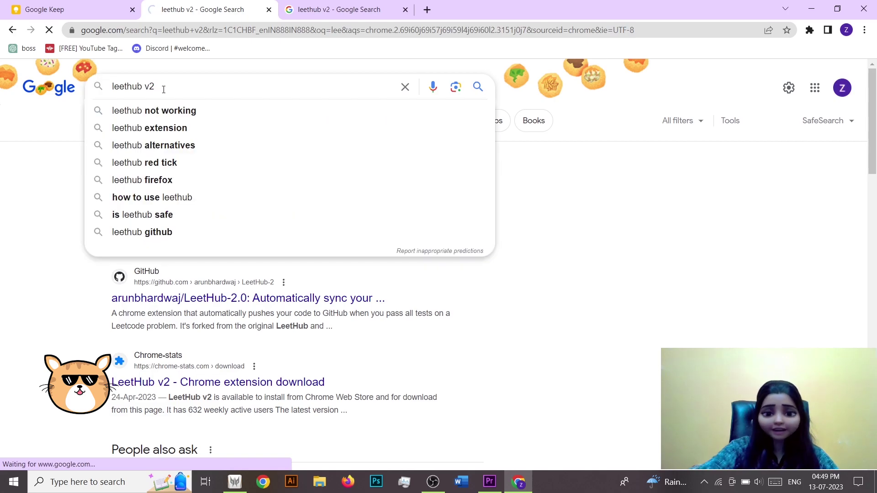
{"action": "key", "text": "Return"}
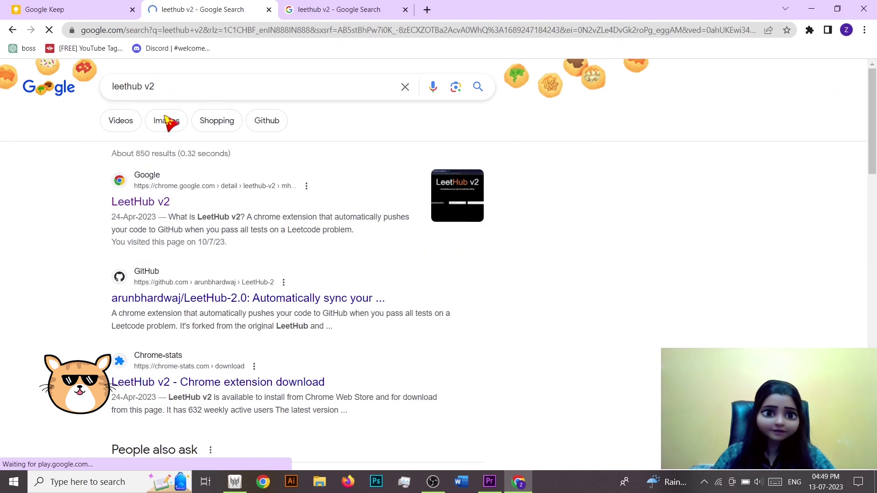
{"action": "left_click", "coordinate": [142, 207]}
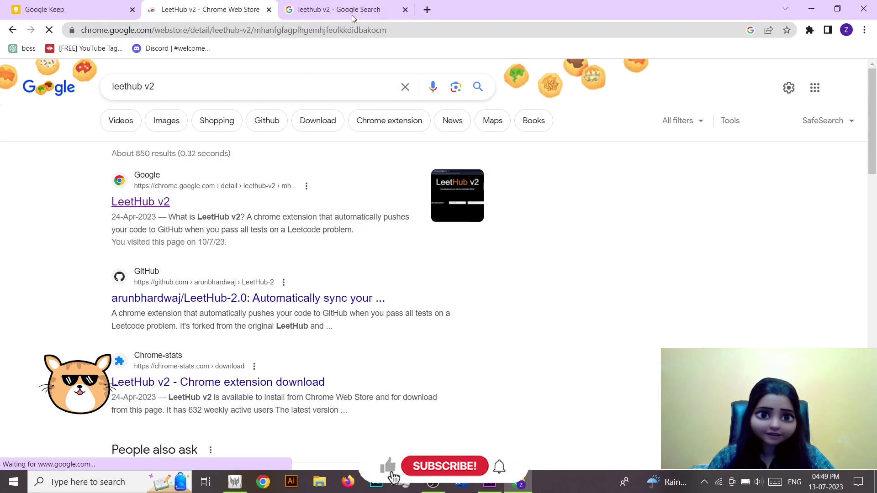
{"action": "left_click", "coordinate": [406, 9]}
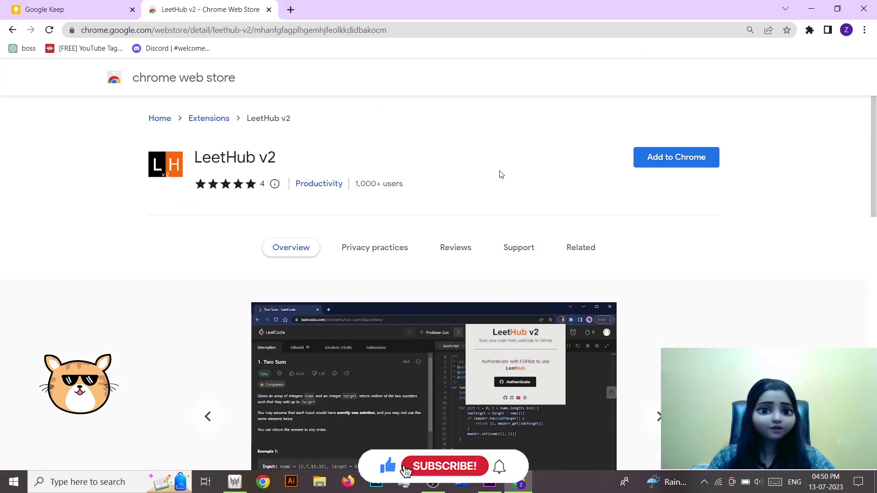
{"action": "left_click", "coordinate": [679, 167]}
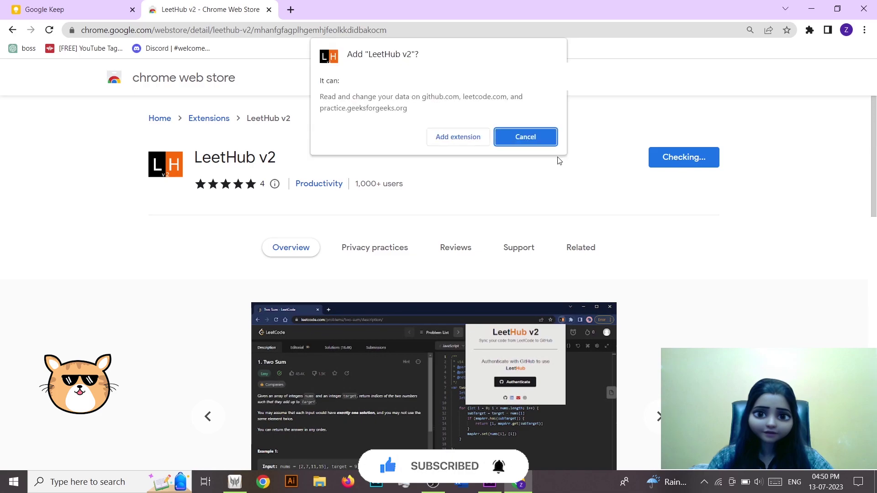
{"action": "left_click", "coordinate": [434, 140]}
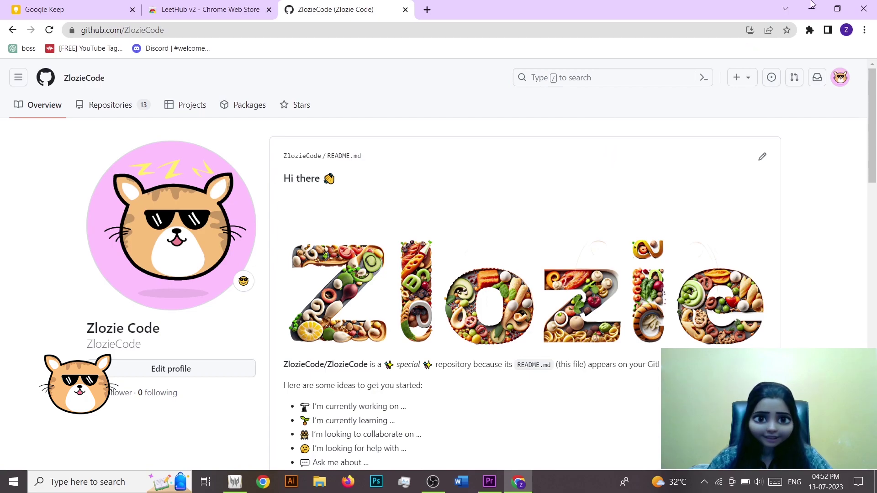
Authenticate the LeetHub v2 extension with GitHub.
{"action": "left_click", "coordinate": [810, 30]}
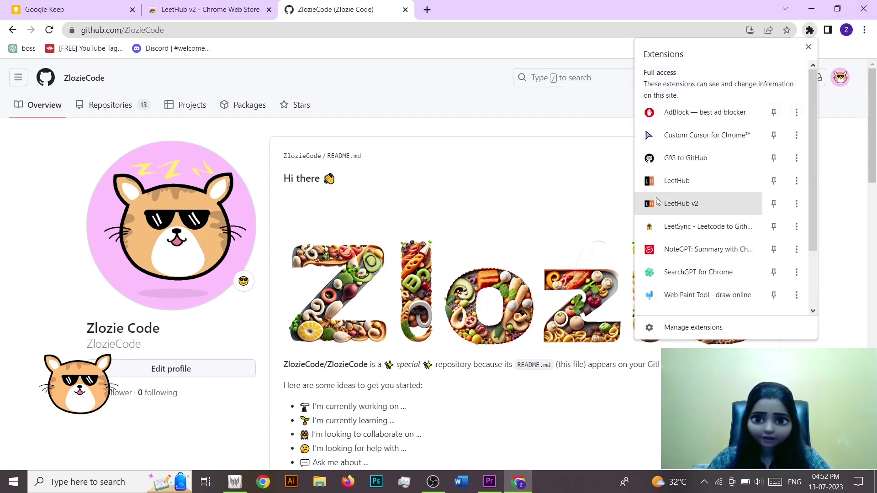
{"action": "left_click", "coordinate": [691, 209]}
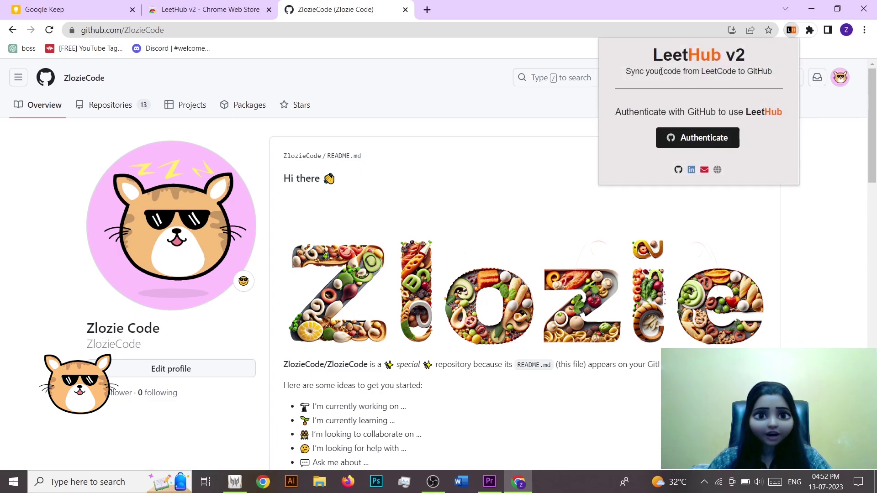
{"action": "left_click", "coordinate": [708, 145]}
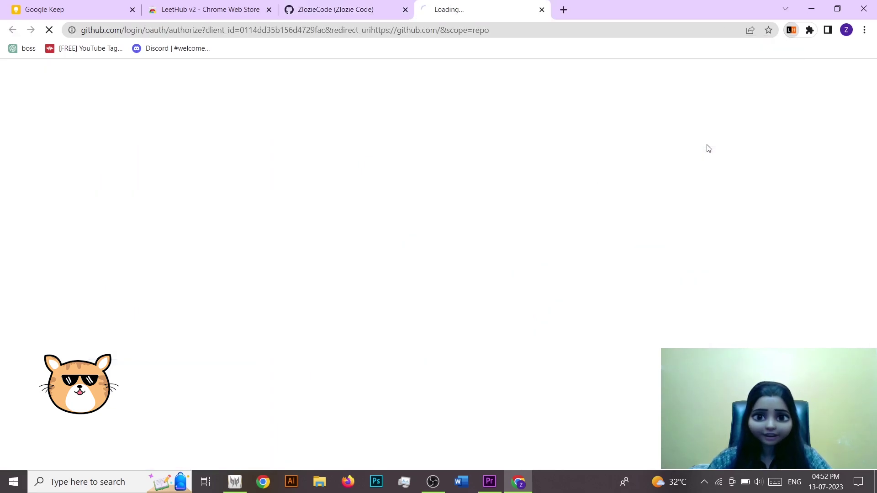
Open the LeetHub v2 repository setup page from the extension and view its getting-started options.
{"action": "left_click", "coordinate": [811, 31]}
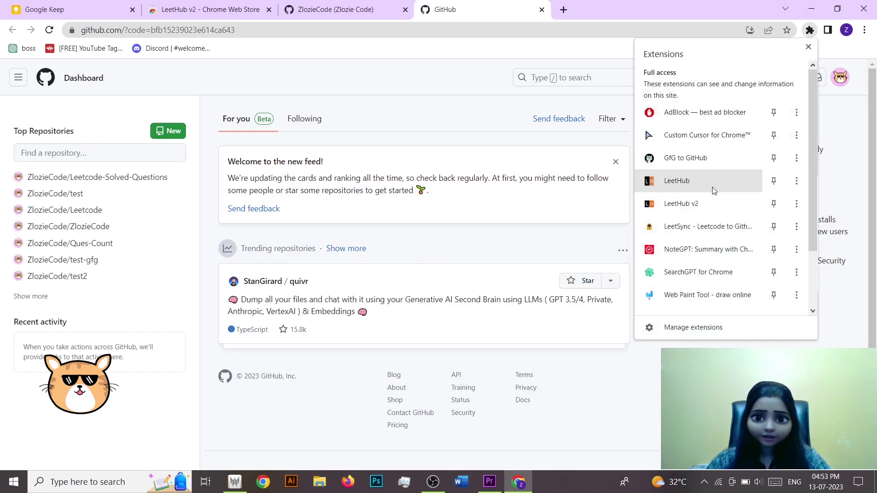
{"action": "left_click", "coordinate": [683, 206]}
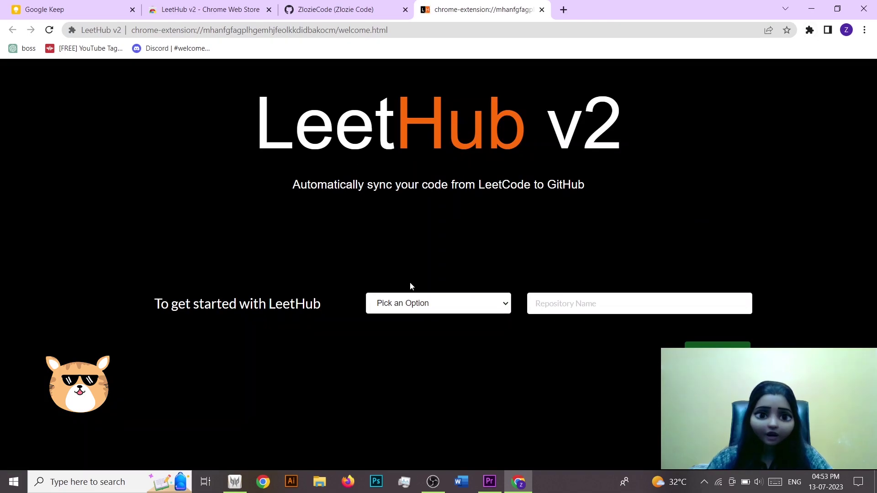
{"action": "left_click", "coordinate": [421, 306]}
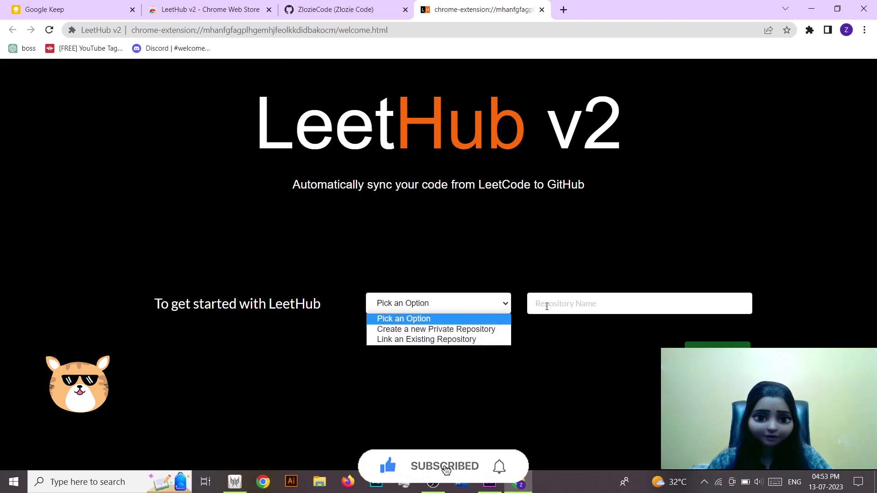
{"action": "left_click", "coordinate": [434, 141]}
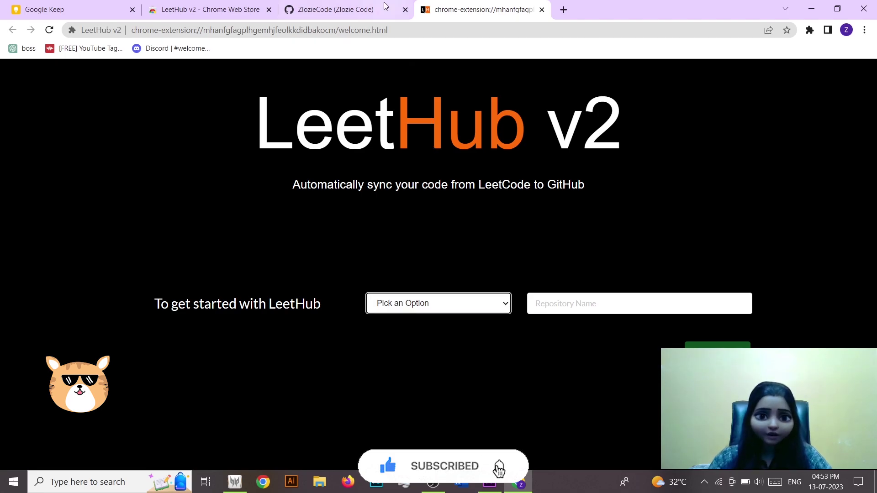
Create a new public GitHub repository named test4, initialized with a README file.
{"action": "left_click", "coordinate": [347, 9]}
{"action": "left_click", "coordinate": [113, 115]}
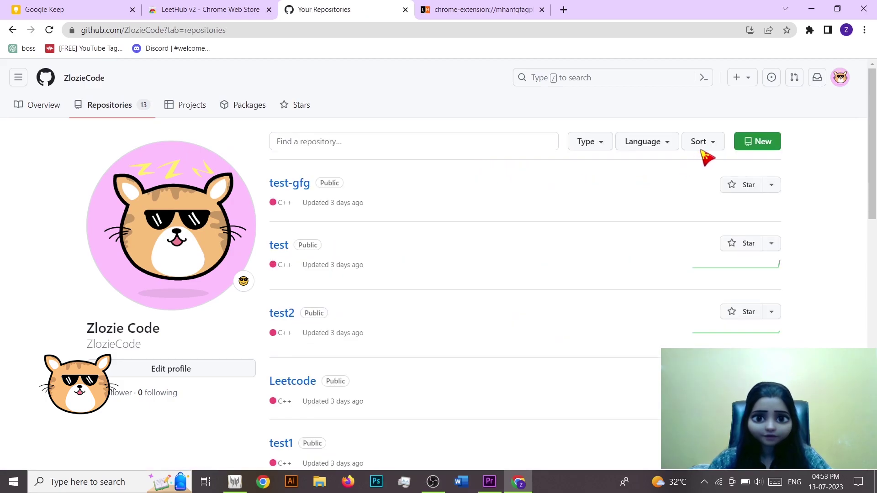
{"action": "left_click", "coordinate": [762, 142]}
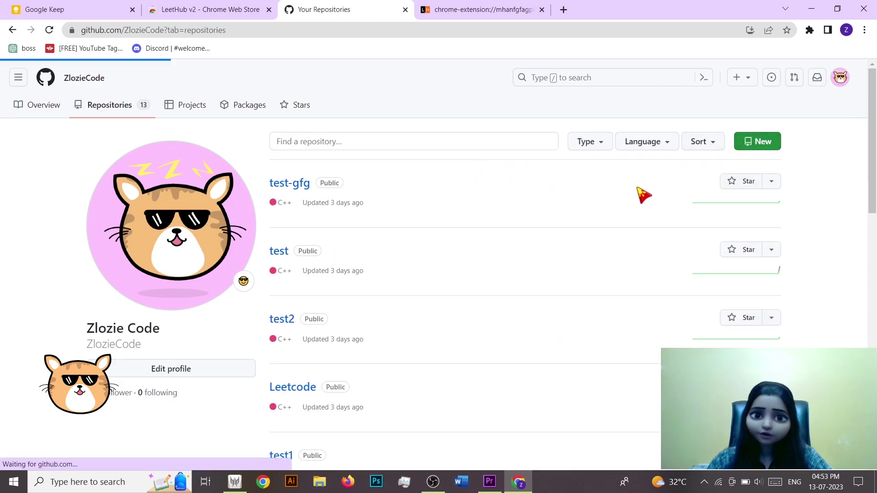
{"action": "type", "text": "test4"}
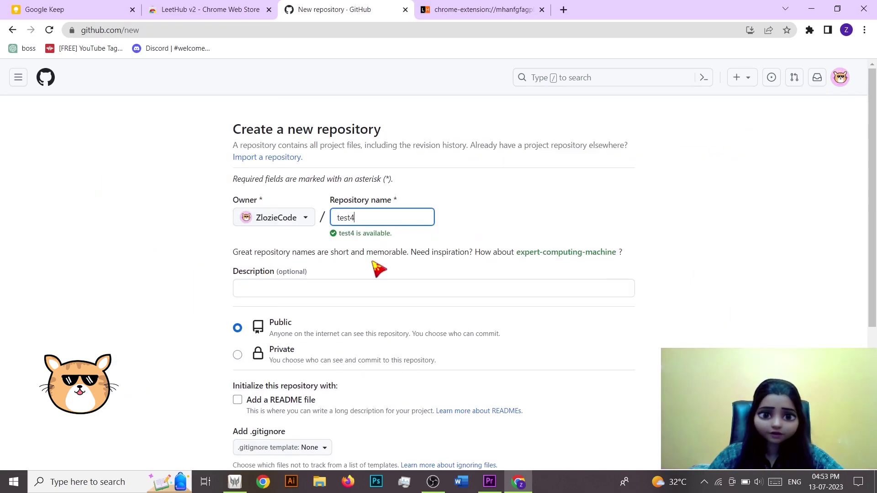
{"action": "scroll", "coordinate": [360, 293], "scroll_direction": "down", "scroll_amount": 4}
{"action": "left_click", "coordinate": [238, 228]}
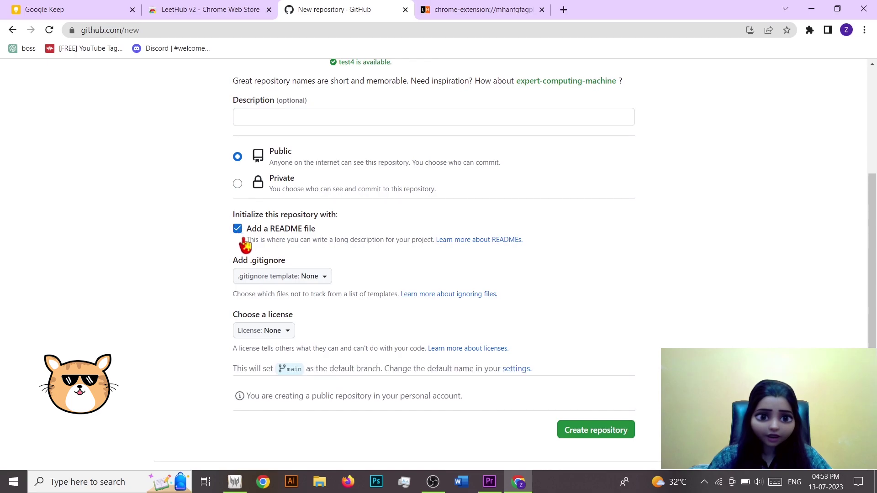
{"action": "left_click", "coordinate": [590, 436]}
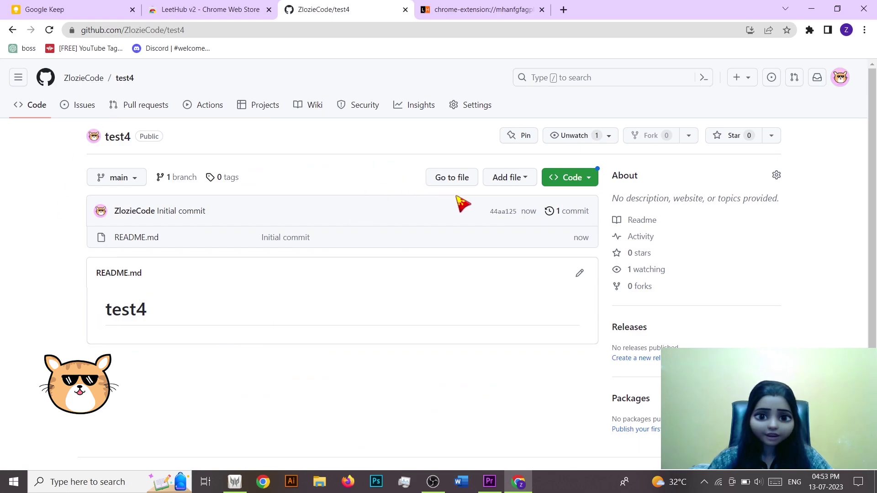
Link LeetHub v2 to the existing repository test4 with the Link an Existing Repository option.
{"action": "key", "text": "ctrl+Tab"}
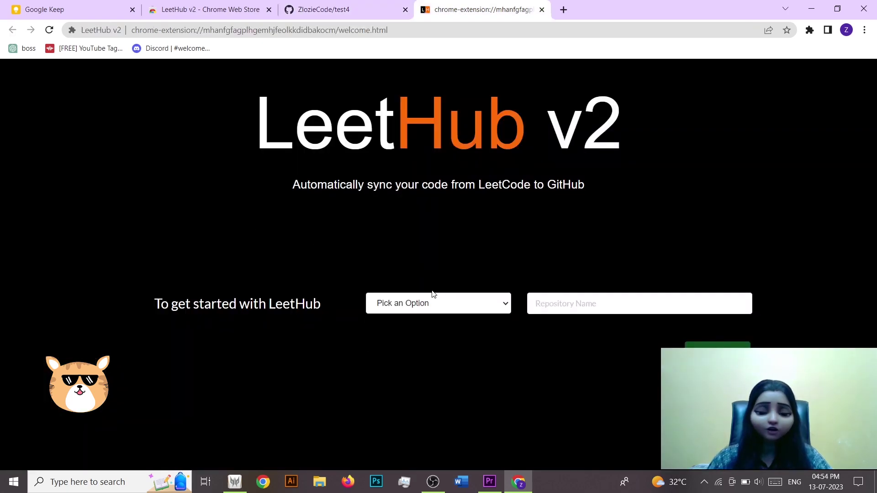
{"action": "left_click", "coordinate": [419, 304]}
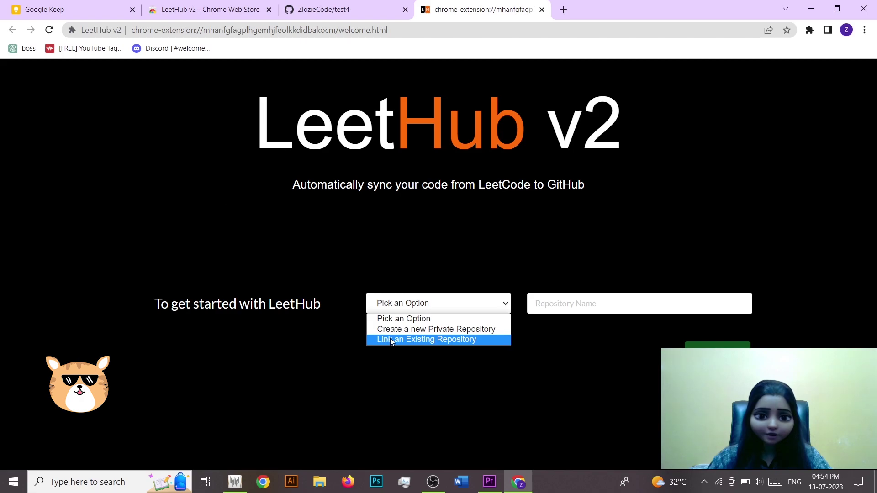
{"action": "left_click", "coordinate": [392, 340]}
{"action": "left_click", "coordinate": [573, 304]}
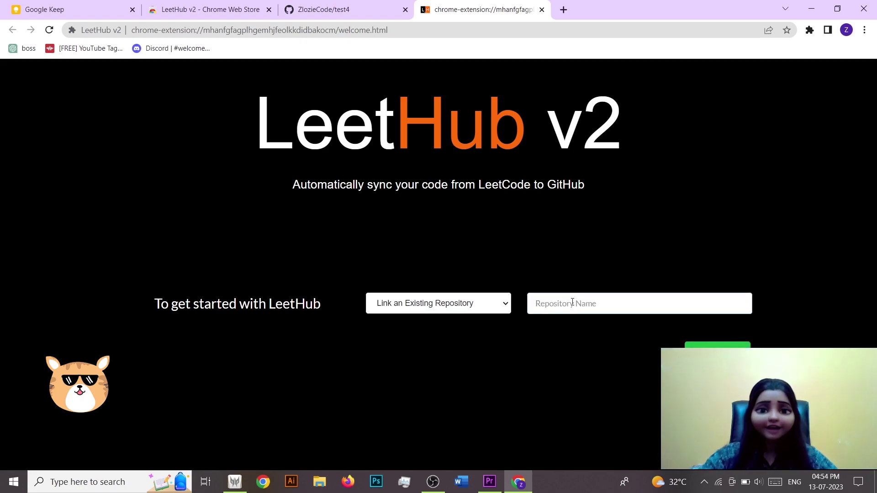
{"action": "type", "text": "te"}
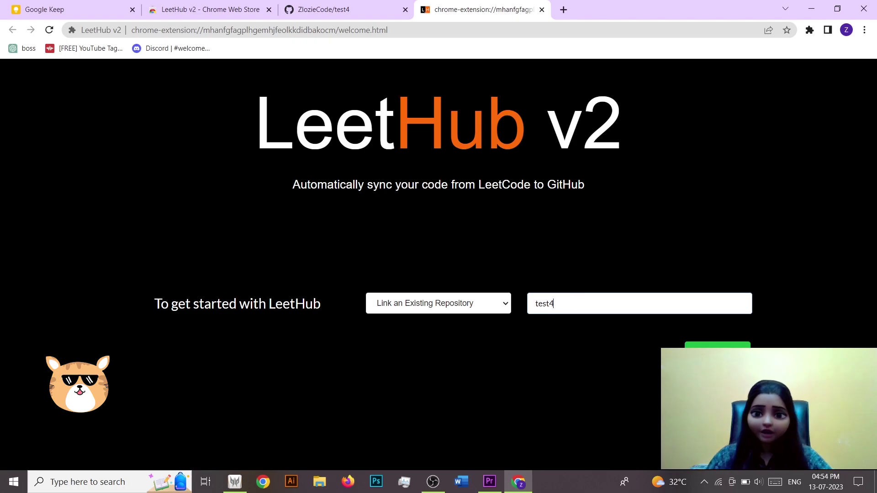
{"action": "type", "text": "st4"}
{"action": "key", "text": "Return"}
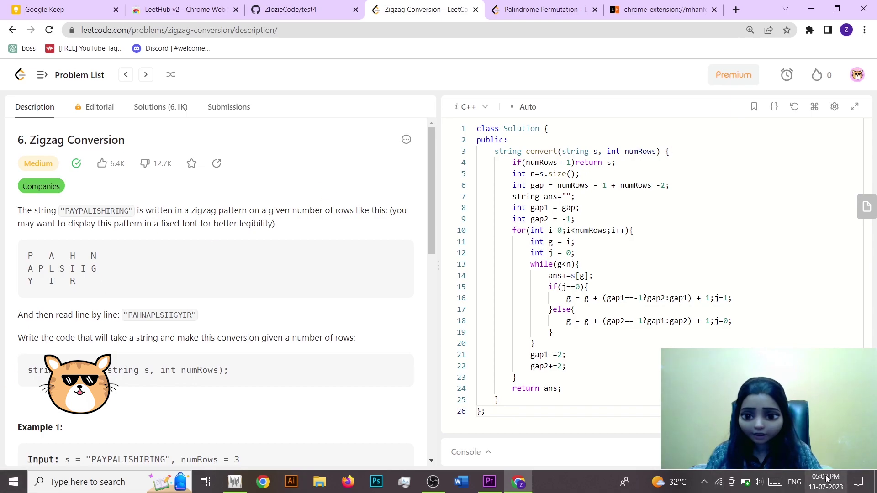
Submit the C++ solution for LeetCode problem 6, Zigzag Conversion.
{"action": "key", "text": "ctrl+apostrophe"}
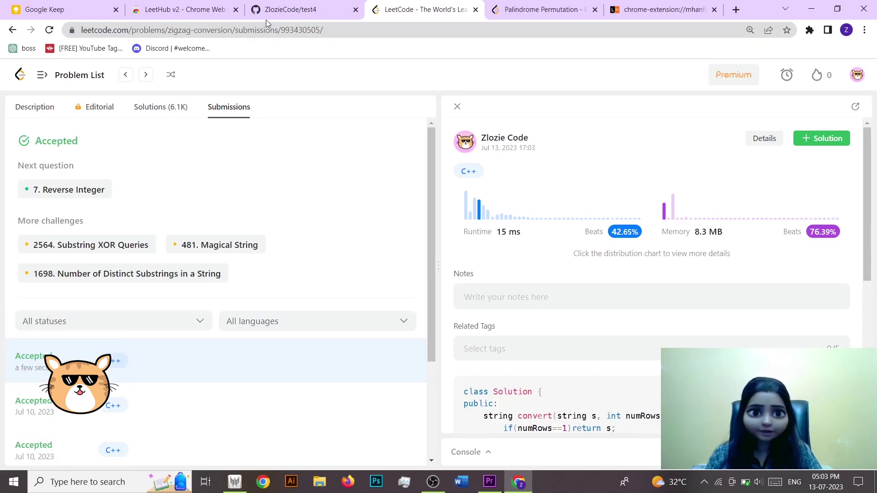
Switch to the test4 repository on GitHub, refresh it, and open the 0006-zigzag-conversion folder.
{"action": "mouse_move", "coordinate": [271, 12]}
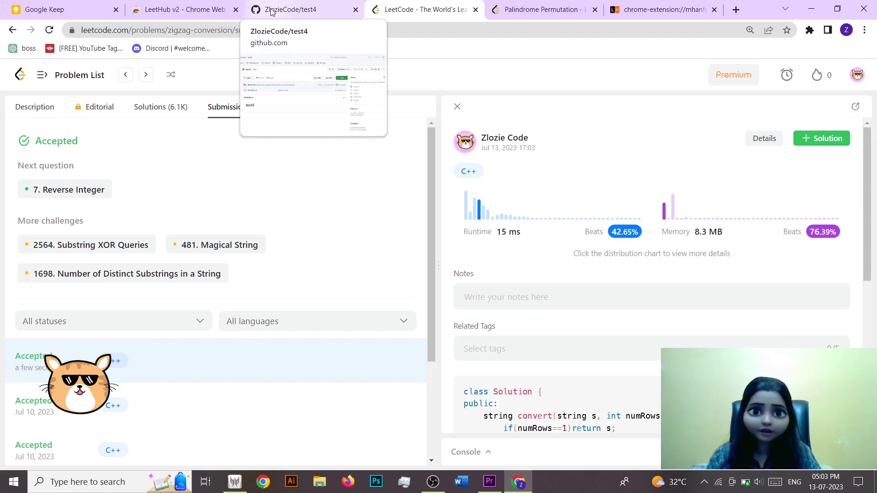
{"action": "left_click", "coordinate": [272, 12]}
{"action": "left_click", "coordinate": [49, 29]}
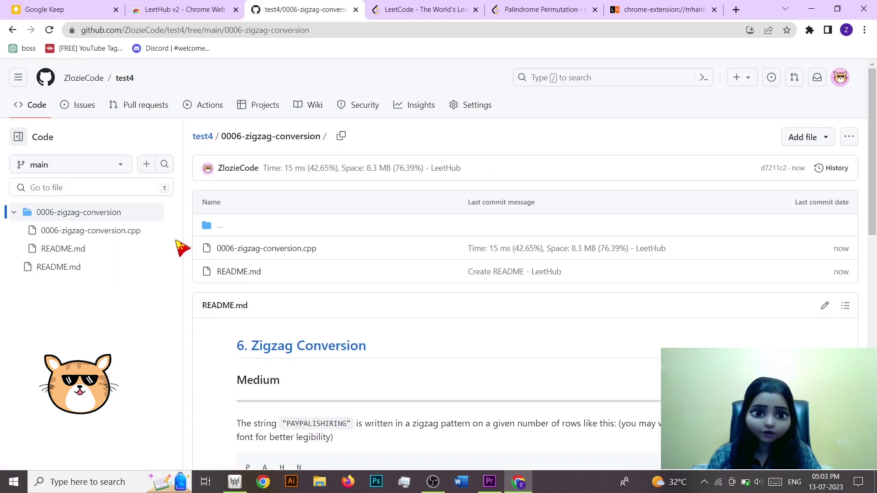
Examine the synced files and read through the Zigzag Conversion README, including its problem description, examples and constraints.
{"action": "scroll", "coordinate": [274, 278], "scroll_direction": "down", "scroll_amount": 1}
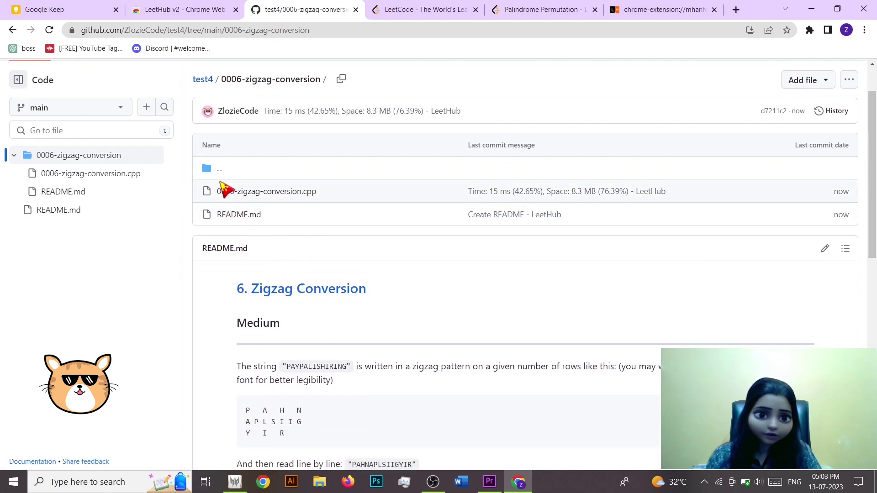
{"action": "scroll", "coordinate": [385, 285], "scroll_direction": "down", "scroll_amount": 2}
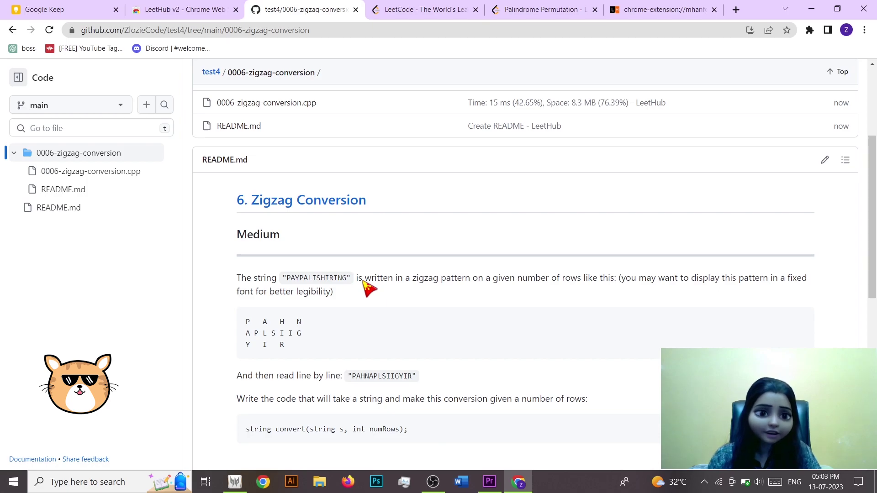
{"action": "scroll", "coordinate": [368, 288], "scroll_direction": "down", "scroll_amount": 2}
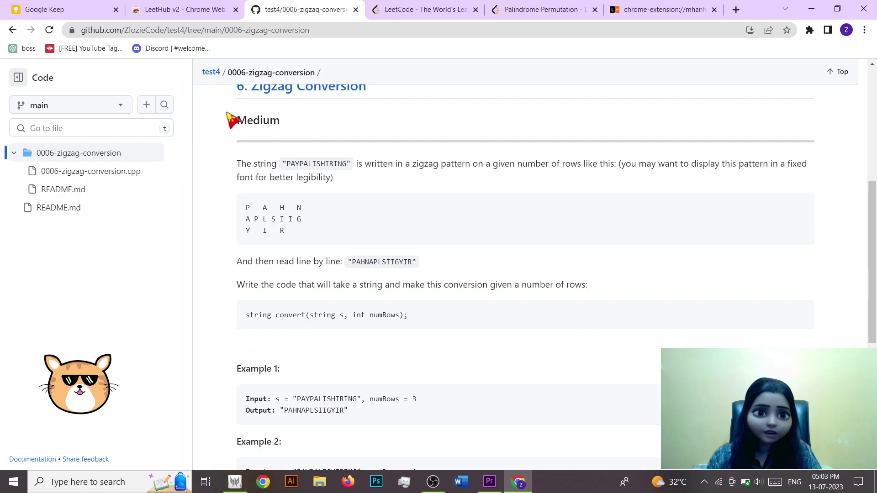
{"action": "scroll", "coordinate": [453, 331], "scroll_direction": "down", "scroll_amount": 2}
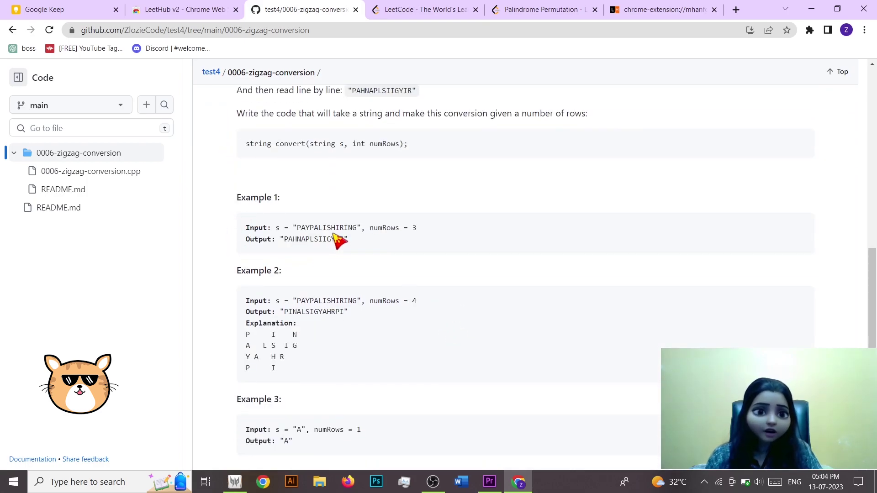
{"action": "scroll", "coordinate": [337, 239], "scroll_direction": "down", "scroll_amount": 3}
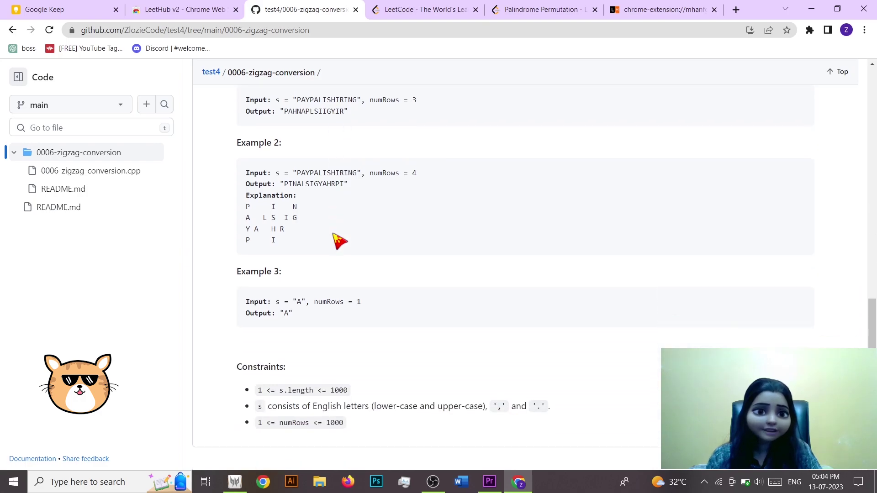
{"action": "scroll", "coordinate": [359, 253], "scroll_direction": "up", "scroll_amount": 12}
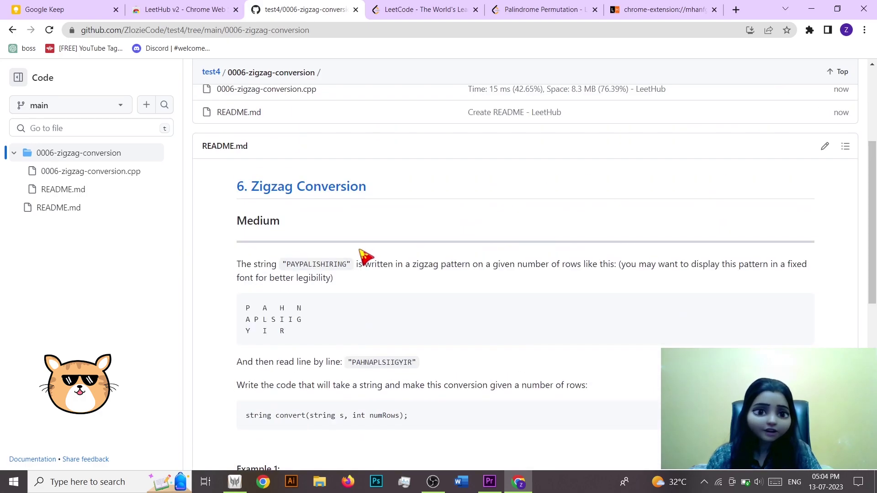